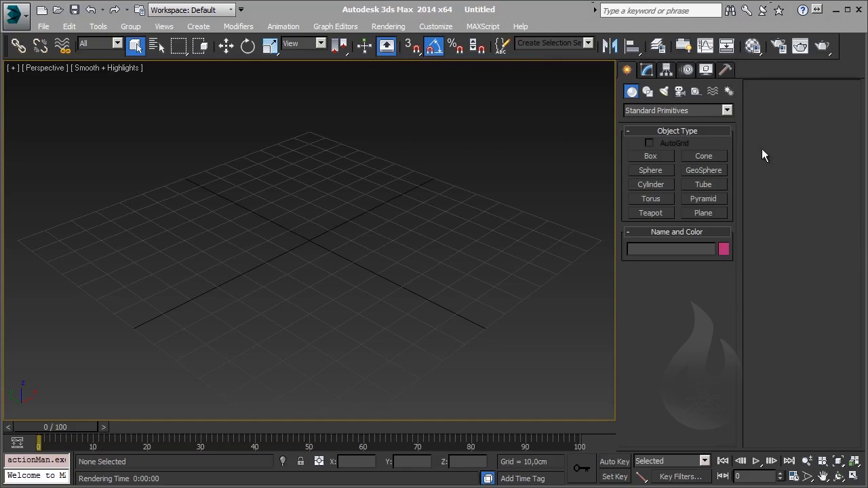
- Add a Spray emitter from Particle Systems, about 102 × 126 cm, on the Perspective grid
click(661, 110)
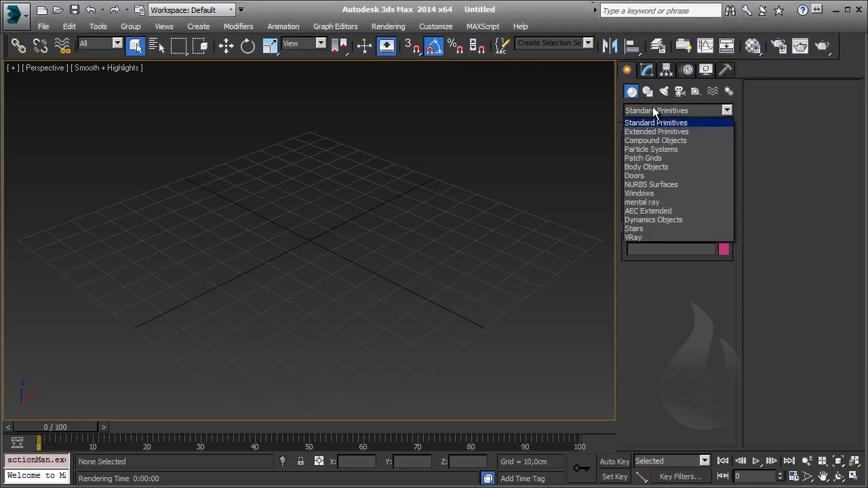
click(683, 149)
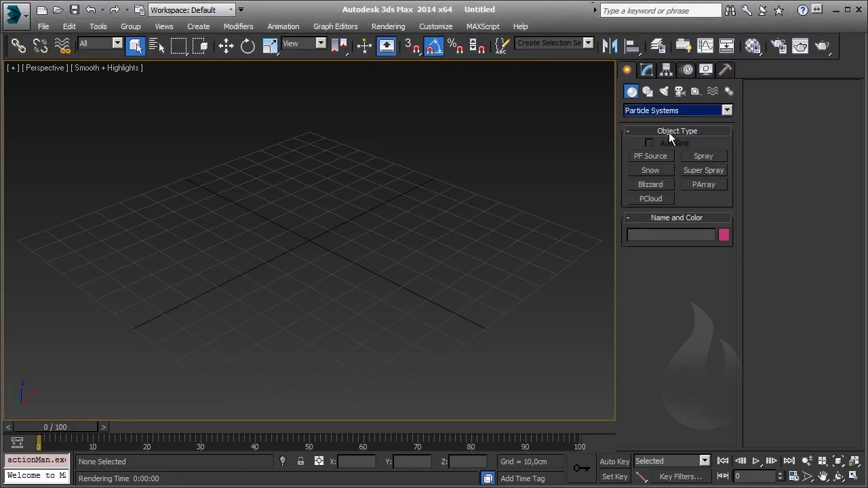
click(703, 156)
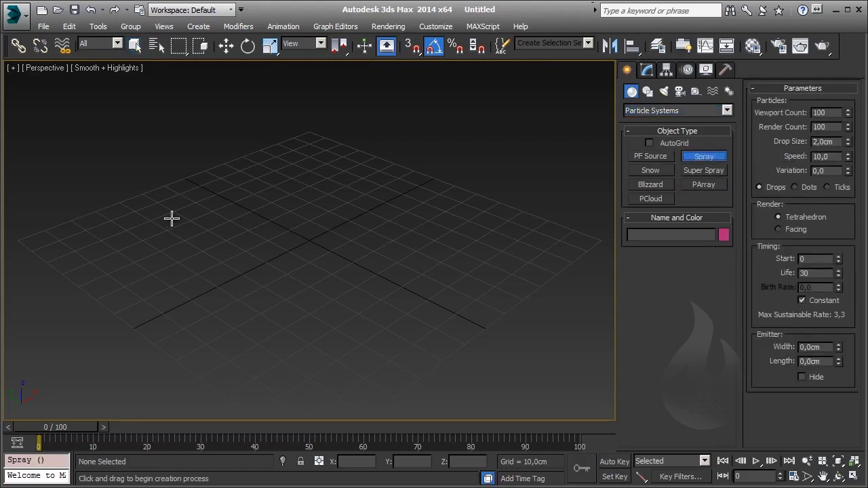
mouse_move(100, 220)
mouse_down()
mouse_move(533, 267)
mouse_move(577, 240)
mouse_up()
right_click(578, 240)
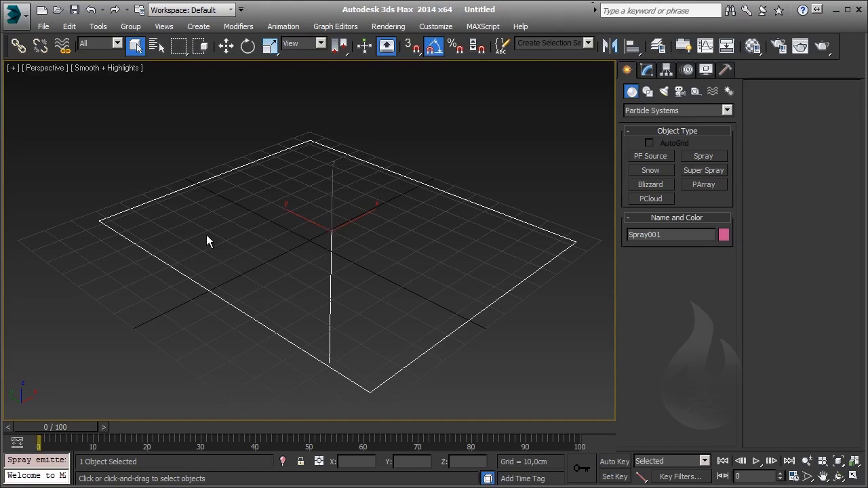
- Zero Spray001's X and Y position and mirror it on Z so it sprays upward
click(228, 46)
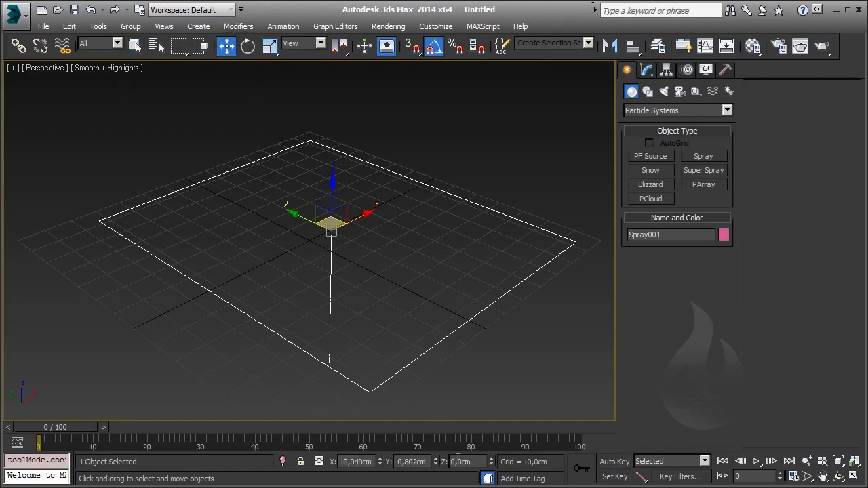
right_click(436, 462)
right_click(379, 462)
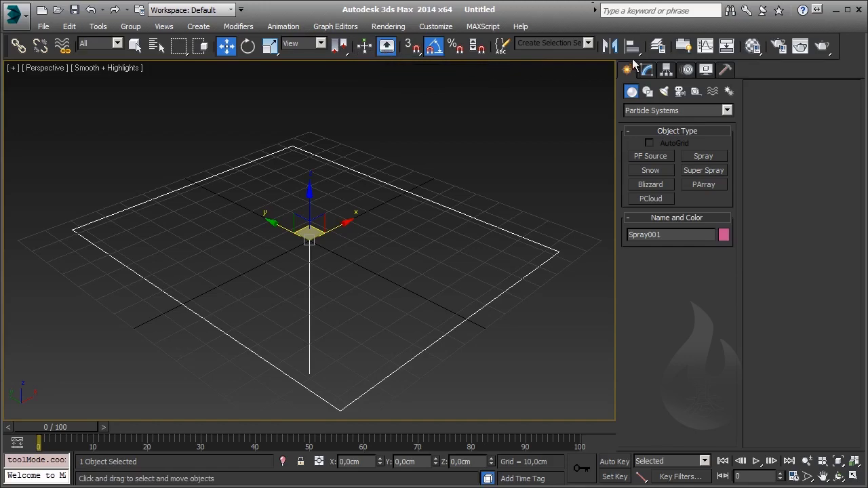
click(610, 46)
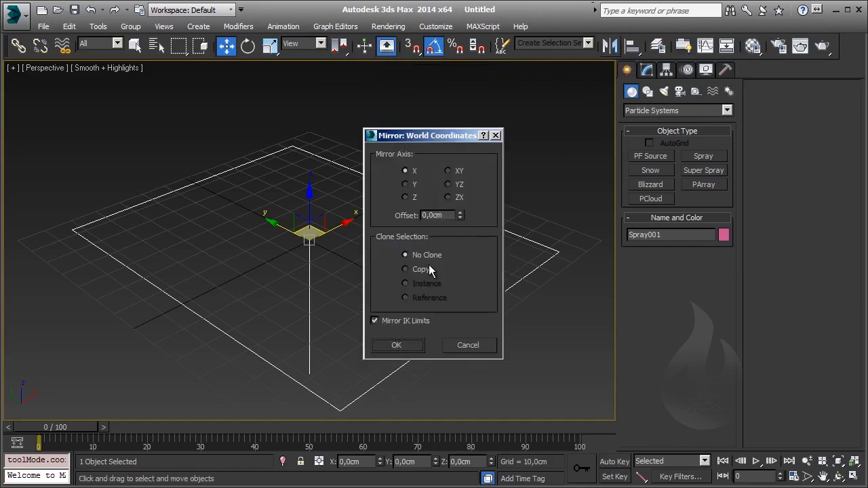
click(413, 198)
click(397, 347)
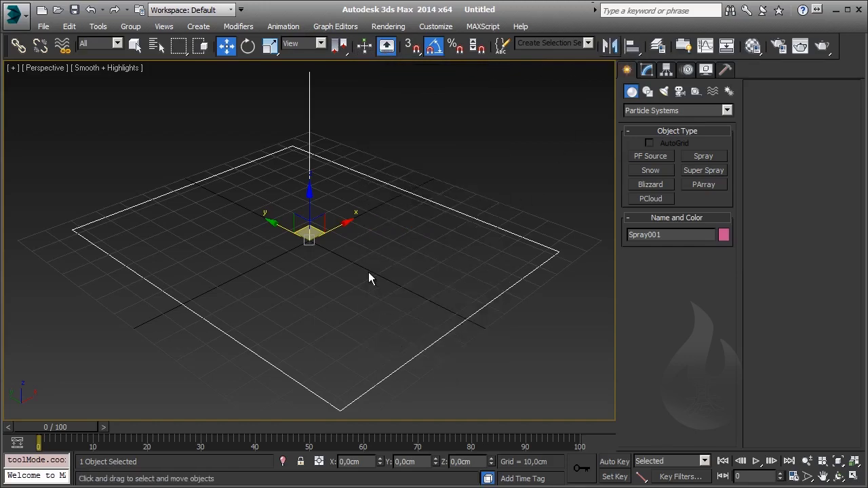
- Scrub the timeline to preview the spray, return to frame 0, and reselect Spray001
scroll(360, 295, down, 5)
scroll(360, 296, up, 1)
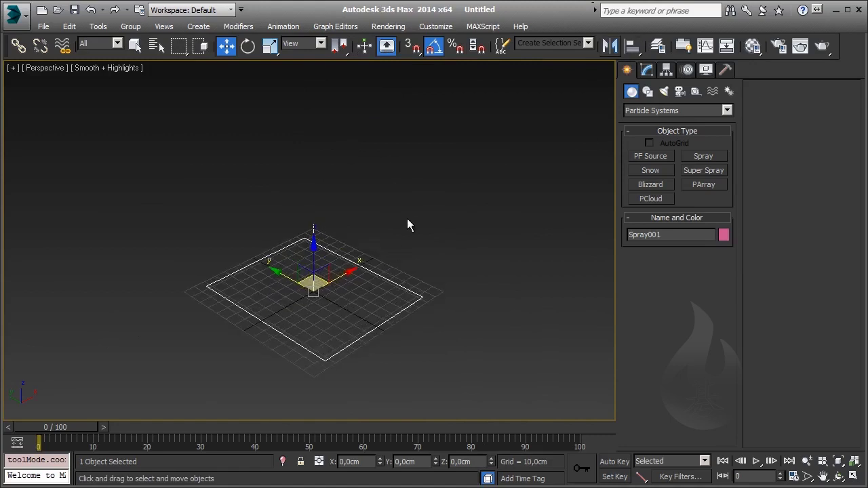
click(407, 225)
mouse_move(65, 428)
mouse_down()
mouse_move(409, 453)
mouse_move(40, 434)
mouse_up()
key(w)
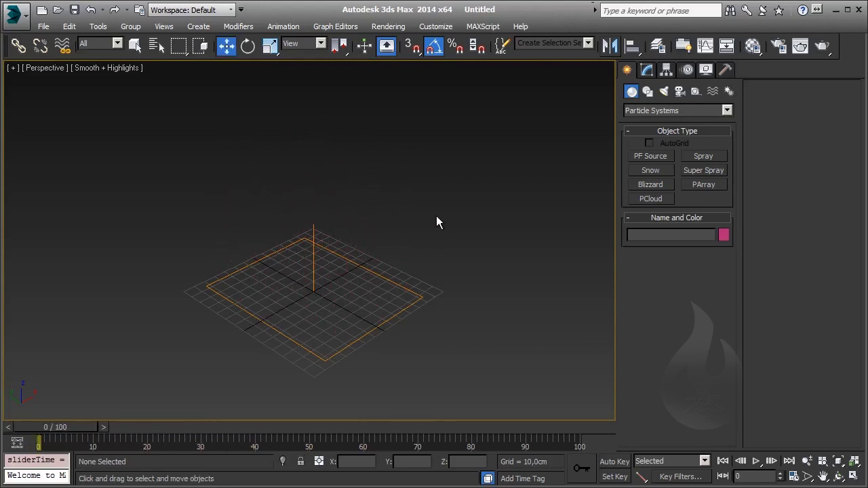
click(332, 319)
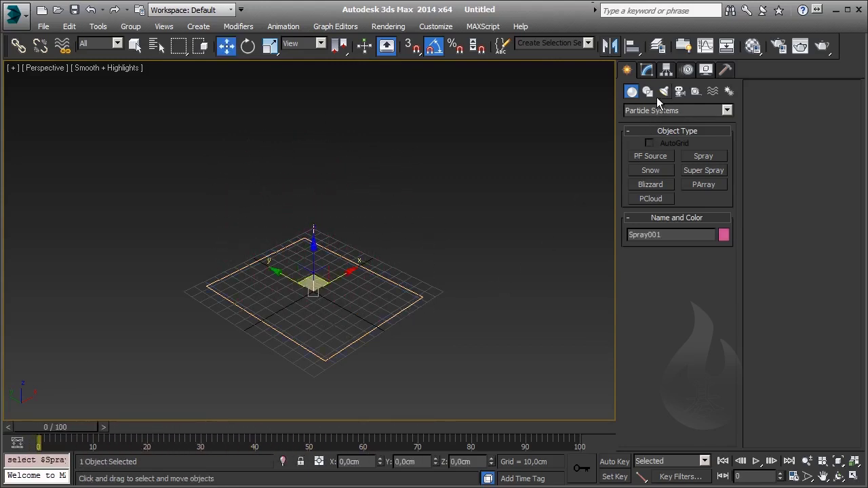
- Set Spray001's Viewport Count to 50 and render the Perspective view at frame 44
click(646, 71)
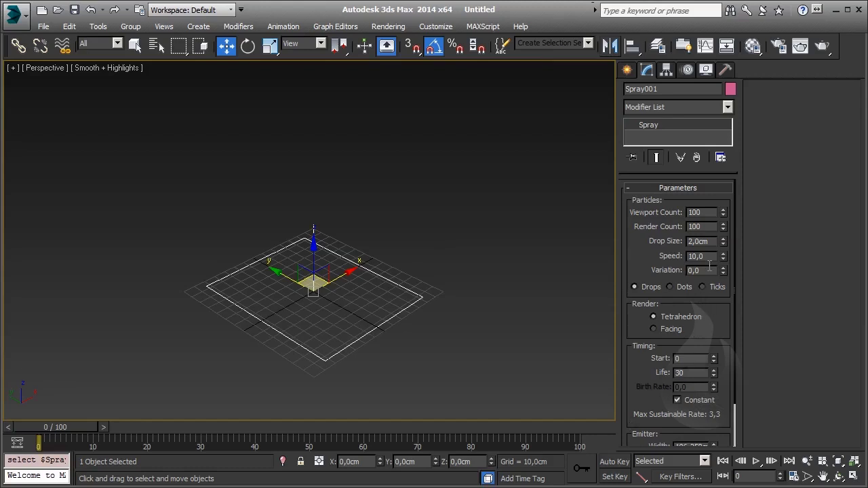
double_click(702, 212)
text(50)
key(Return)
drag(76, 431, 301, 446)
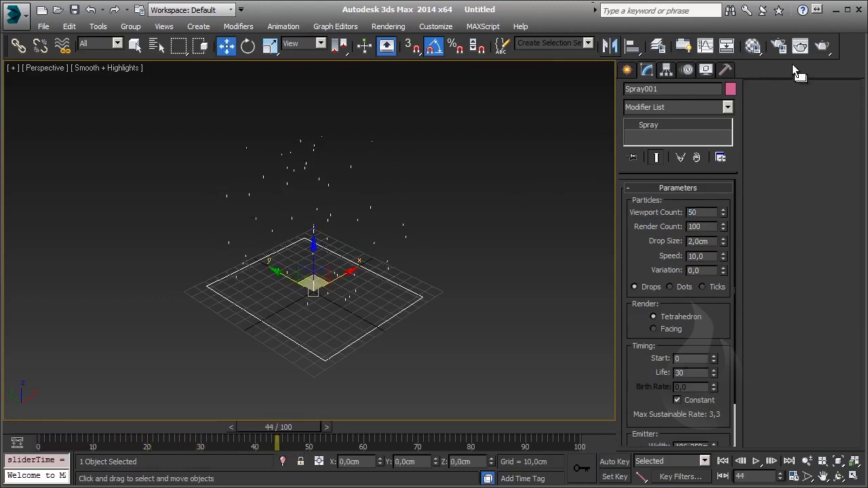
click(819, 50)
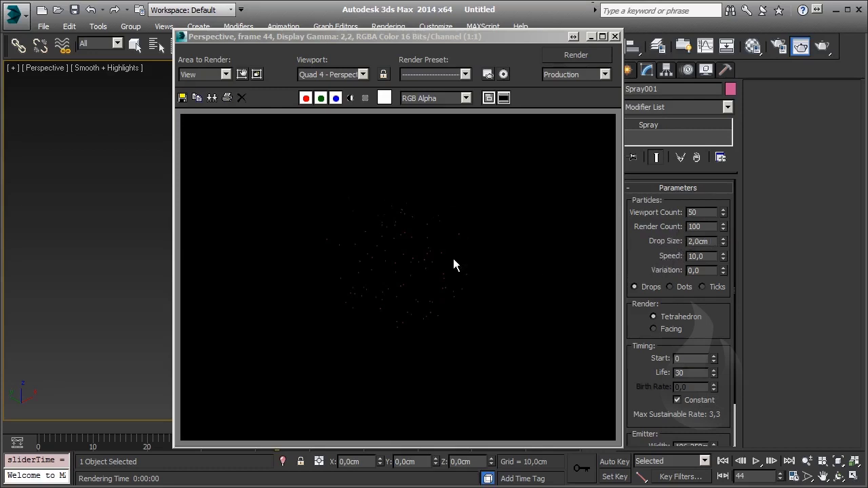
- Set the Drop Size to 10 cm and re-render frame 44 to check it
double_click(713, 239)
text(10)
key(Return)
click(603, 59)
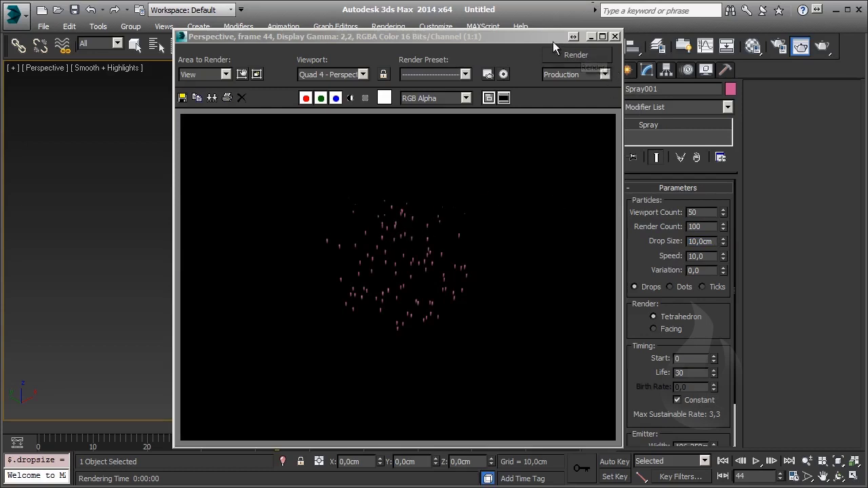
drag(546, 41, 510, 39)
click(580, 35)
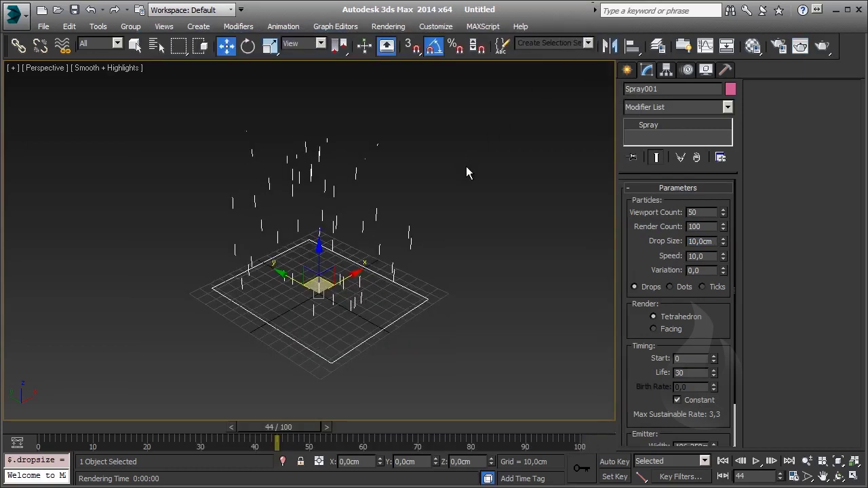
- Switch the render type to Facing and render frame 44 from two view angles
scroll(466, 166, up, 2)
mouse_move(467, 167)
middle_down()
mouse_move(527, 123)
mouse_move(528, 107)
middle_up()
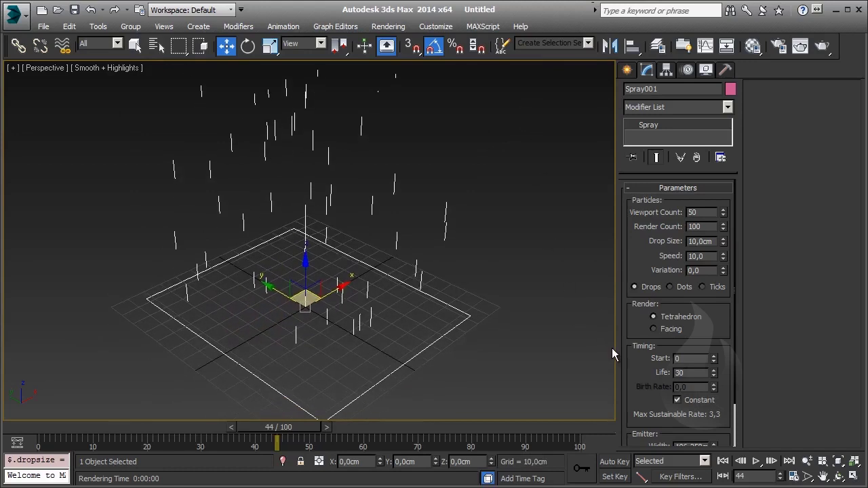
click(671, 331)
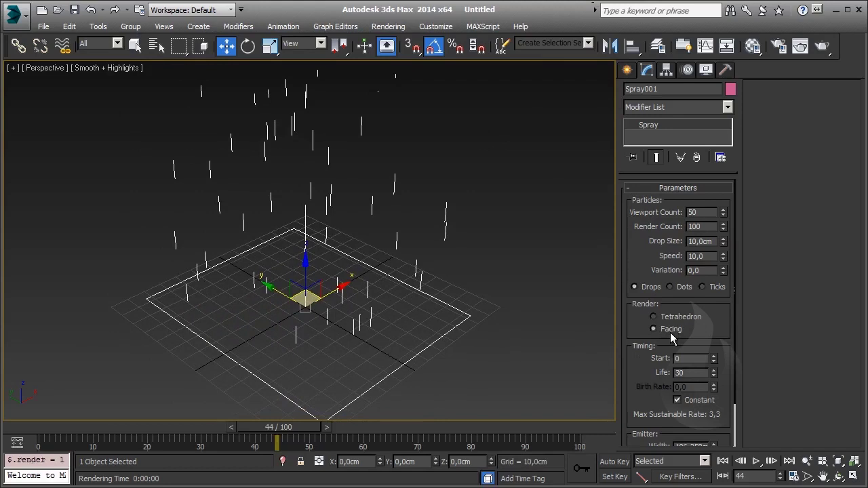
click(821, 46)
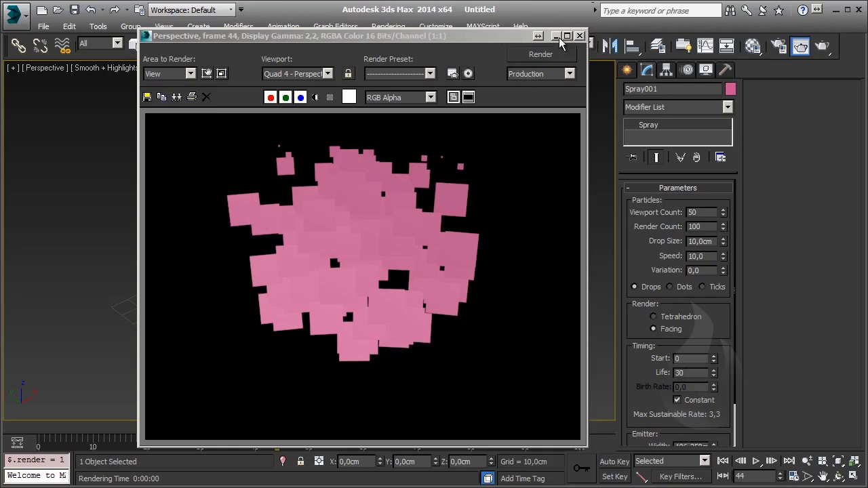
click(580, 36)
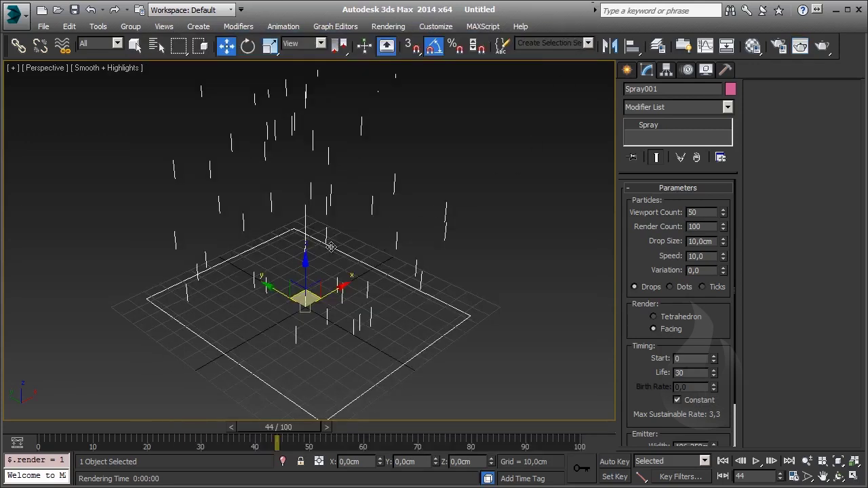
mouse_move(238, 267)
alt+middle_down()
mouse_move(257, 234)
mouse_move(376, 243)
mouse_move(350, 249)
alt+middle_up()
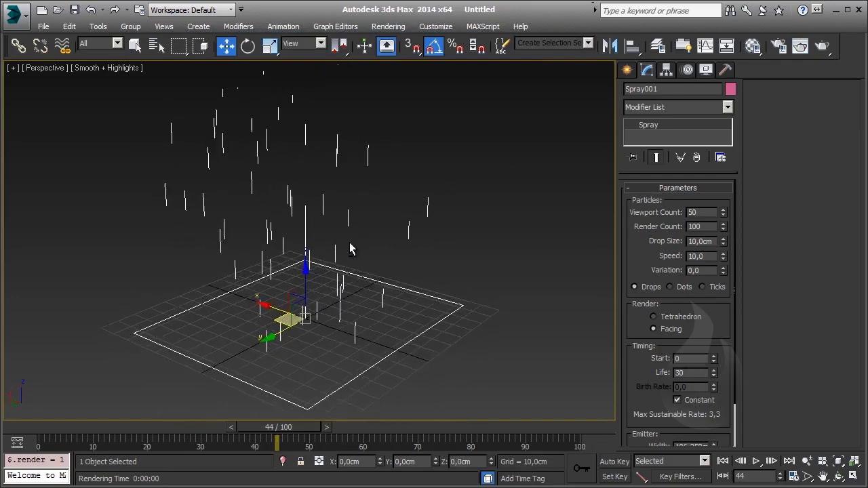
click(826, 40)
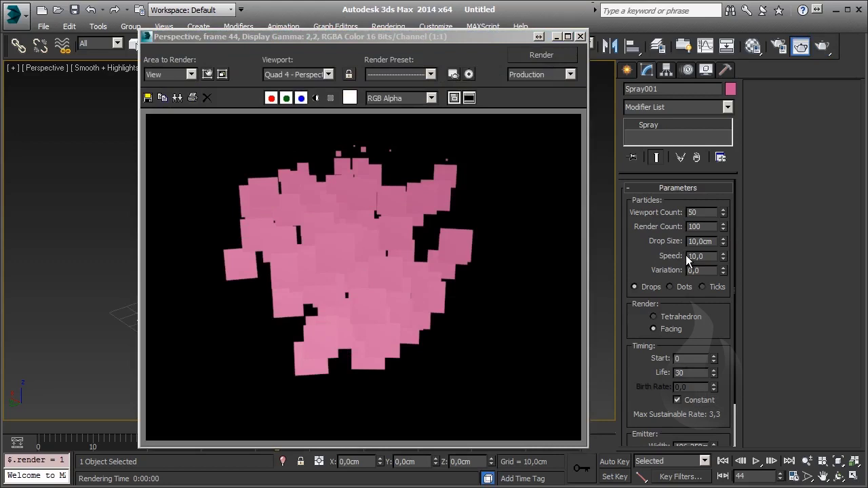
click(581, 36)
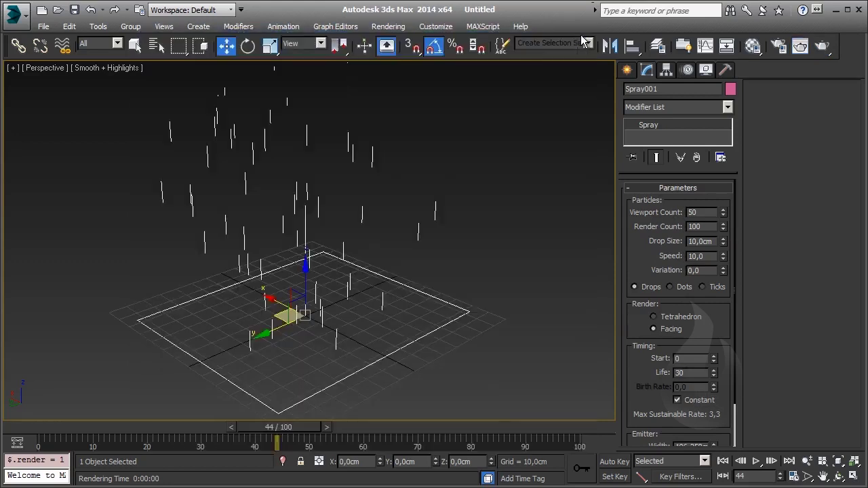
- Change Speed from 20 to 21,8 and drag the Variation spinner up to about 14,82
double_click(699, 256)
text(20)
key(Return)
scroll(393, 224, down, 5)
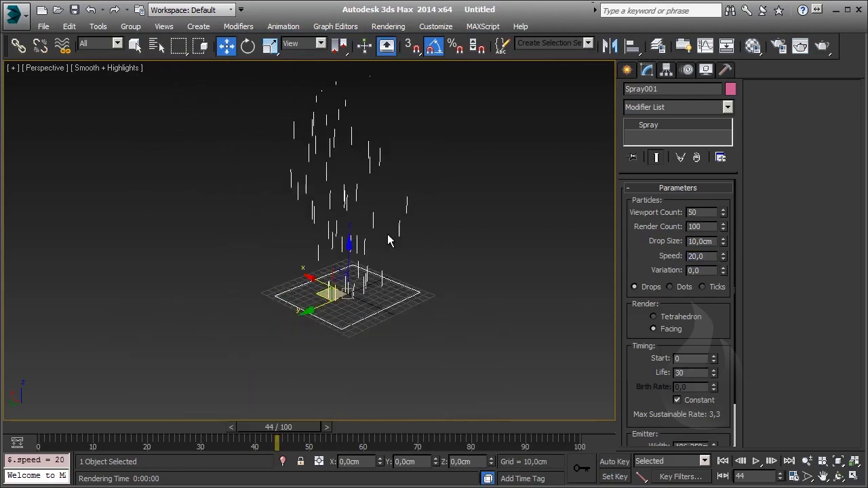
scroll(427, 240, up, 1)
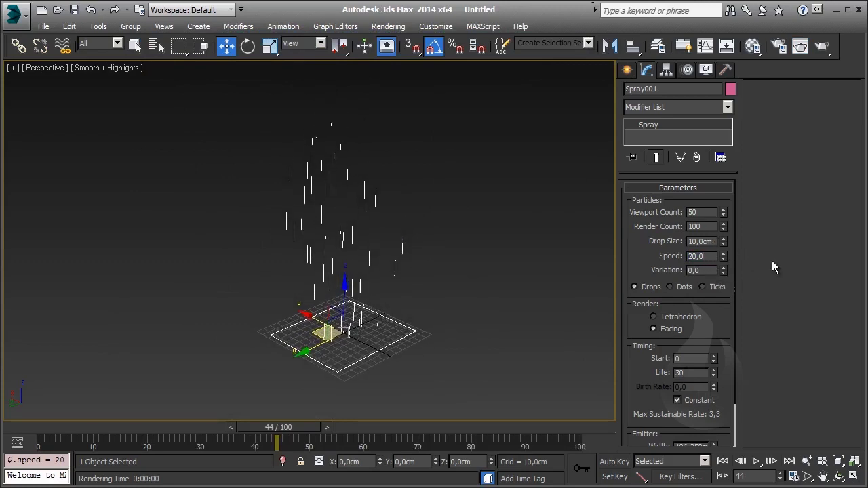
text(5)
key(Return)
text(21,)
text(8)
key(Return)
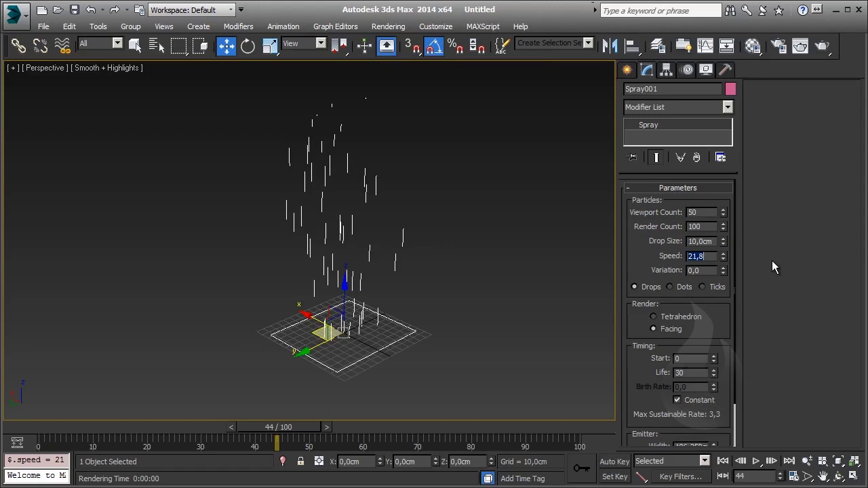
click(713, 271)
mouse_move(723, 270)
mouse_down()
mouse_move(738, 204)
mouse_move(855, 393)
mouse_up()
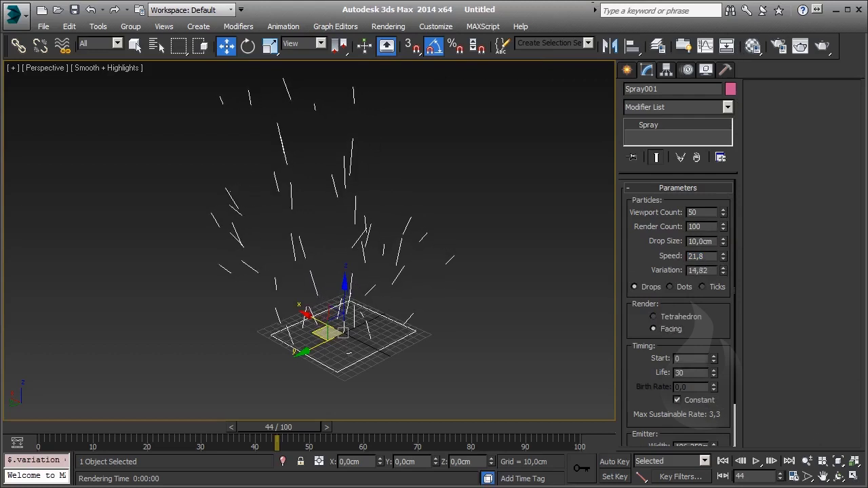
- Display the particles as Dots and set Viewport Count to 100
click(671, 287)
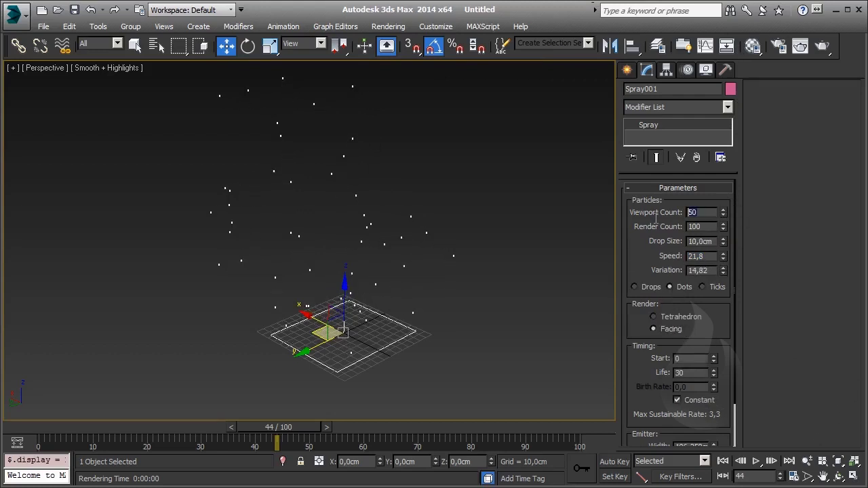
text(100)
key(Return)
mouse_move(397, 344)
middle_down()
mouse_move(364, 323)
mouse_move(384, 354)
mouse_move(359, 313)
mouse_move(370, 318)
middle_up()
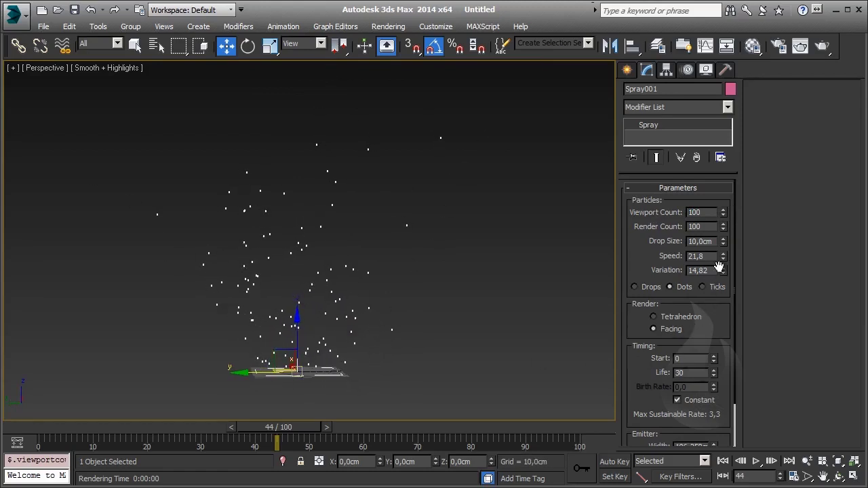
- Adjust the Variation spinner until it settles at 5,395
drag(723, 271, 720, 86)
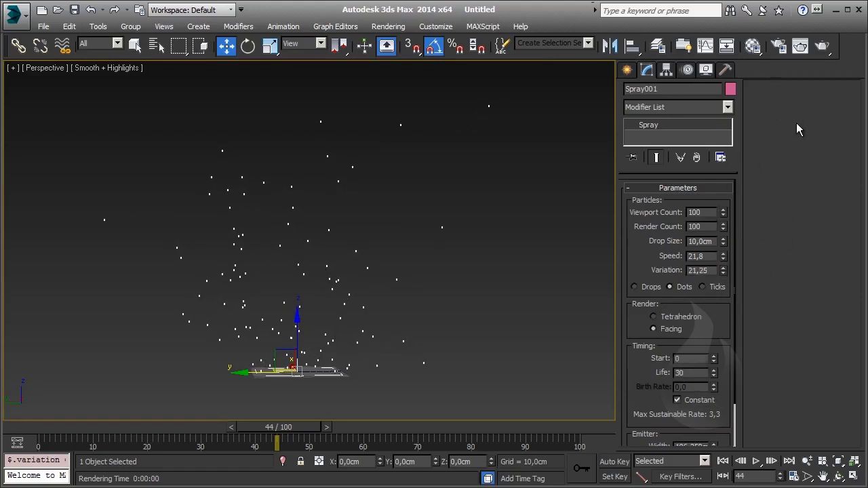
click(723, 267)
drag(722, 272, 715, 270)
middle_drag(434, 297, 439, 194)
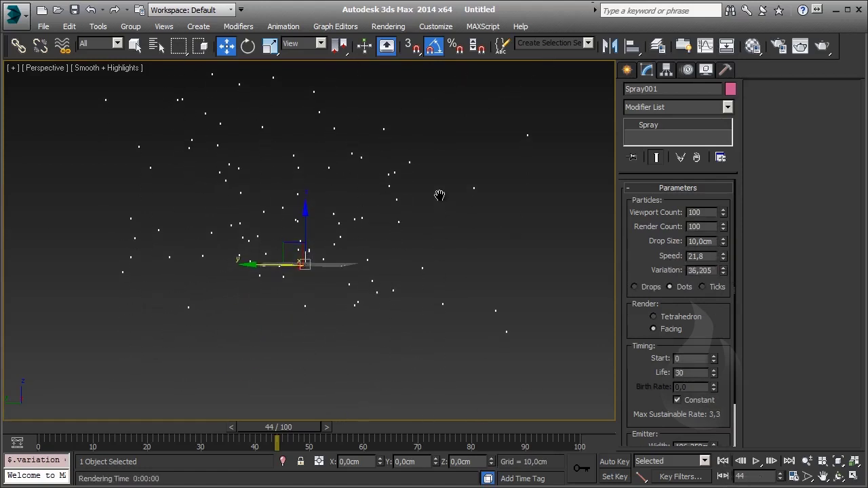
middle_drag(407, 220, 397, 316)
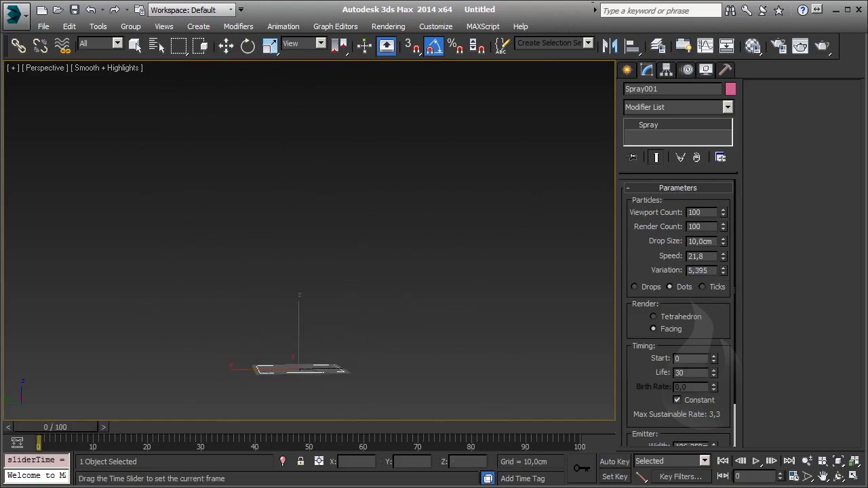
- Set the Timing Start frame to 10 and scrub forward to preview
key(w)
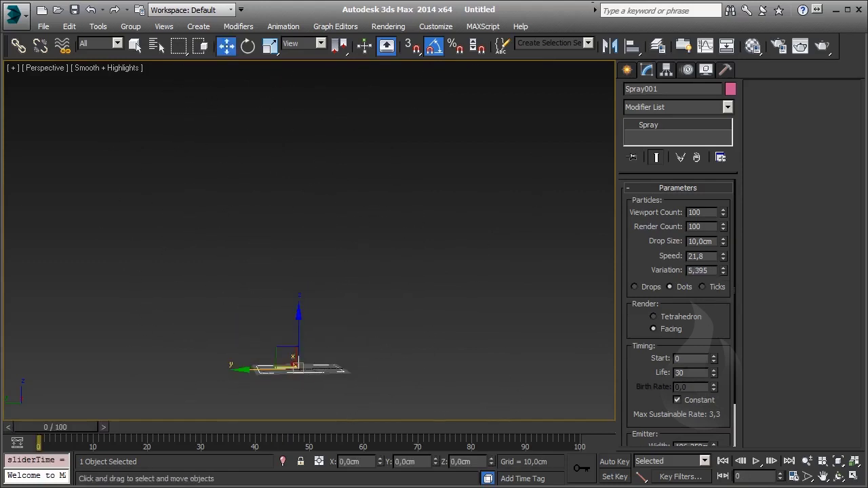
click(696, 359)
text(0)
key(Return)
drag(42, 427, 493, 437)
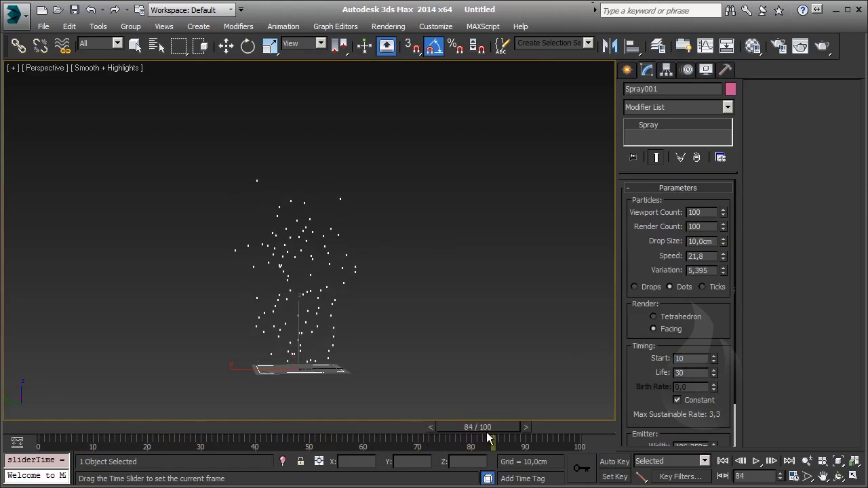
- Set particle Life to 50 frames and scrub from frame 10 to about 50
double_click(701, 373)
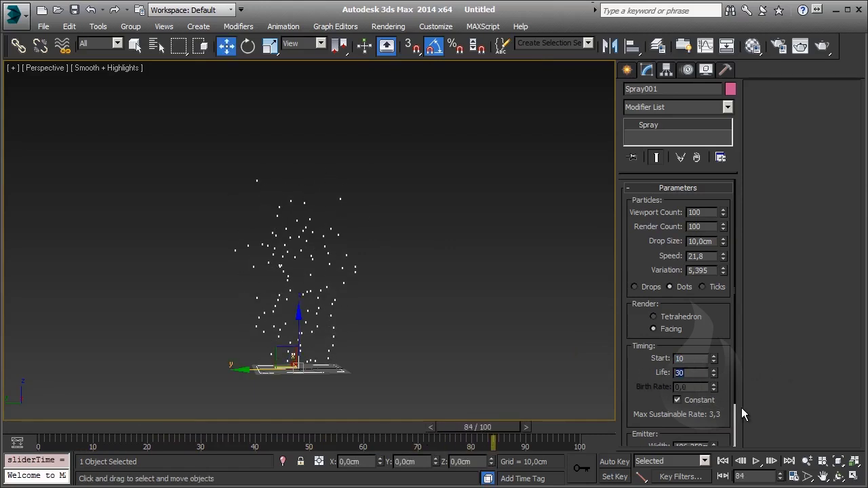
text(50)
key(Return)
click(104, 425)
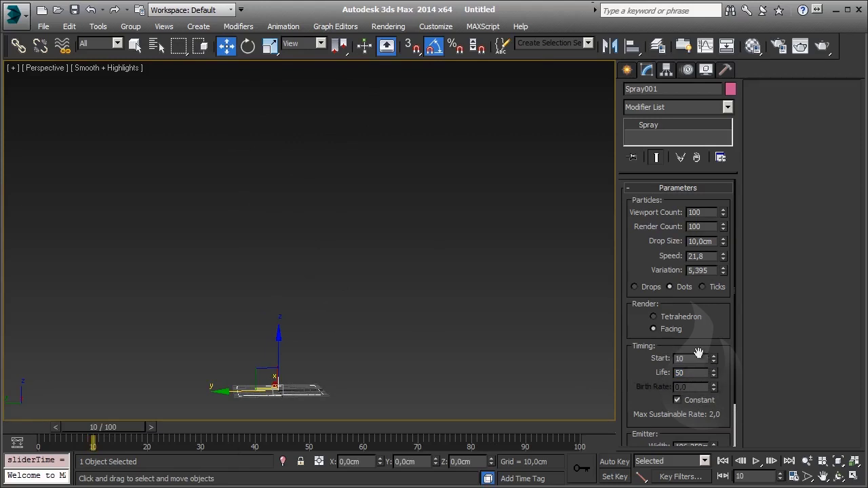
drag(107, 427, 313, 417)
key(w)
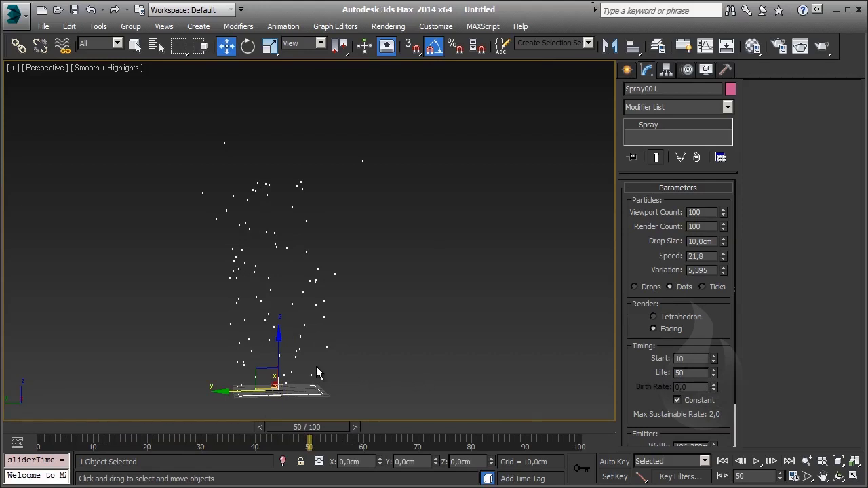
- Try particle Life values of 60 and 100 while scrubbing the timeline to compare
mouse_move(327, 427)
mouse_down()
mouse_move(433, 424)
mouse_move(183, 421)
mouse_move(374, 427)
mouse_up()
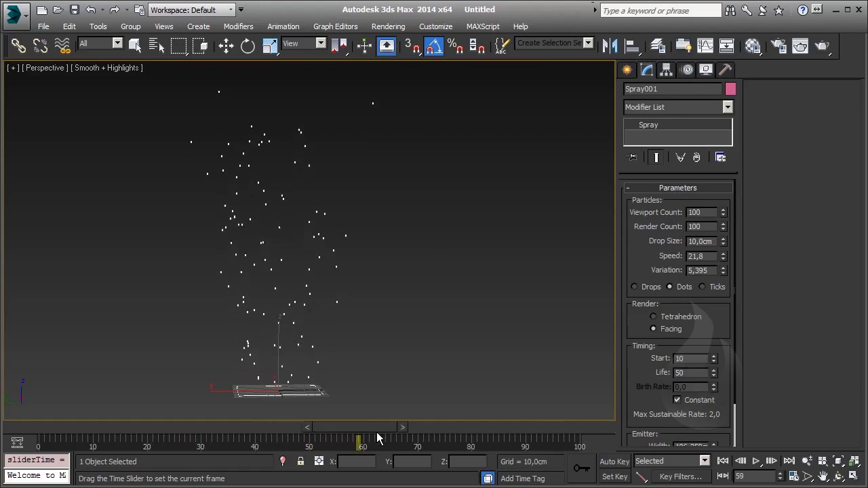
key(w)
scroll(309, 258, down, 5)
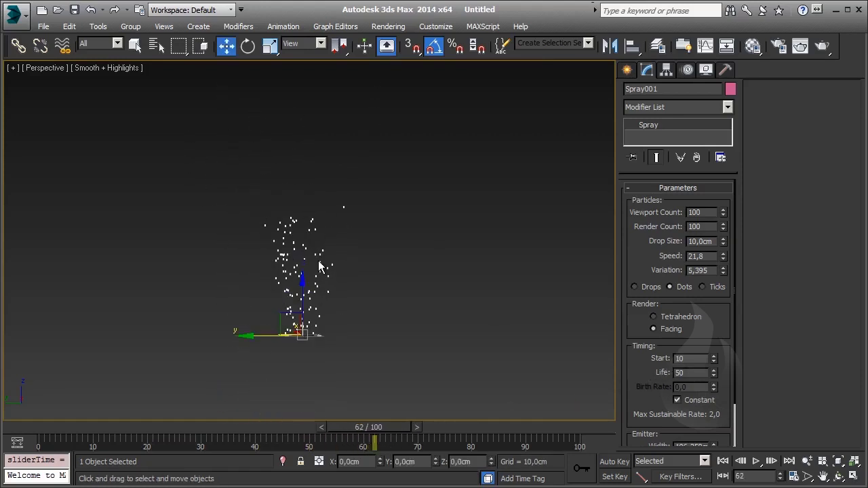
double_click(695, 374)
key(Return)
drag(382, 426, 482, 425)
text(w)
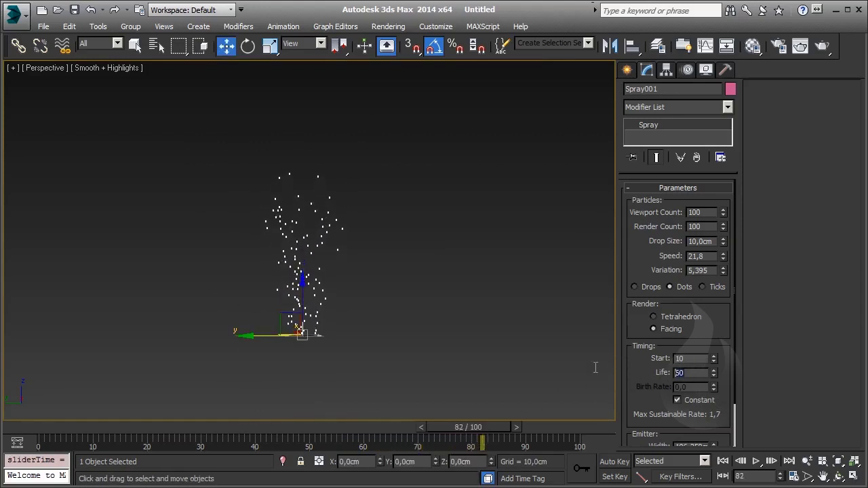
text(100)
key(Return)
mouse_move(481, 428)
mouse_down()
mouse_move(120, 413)
mouse_move(407, 401)
mouse_move(577, 412)
mouse_move(348, 406)
mouse_move(420, 406)
mouse_up()
key(w)
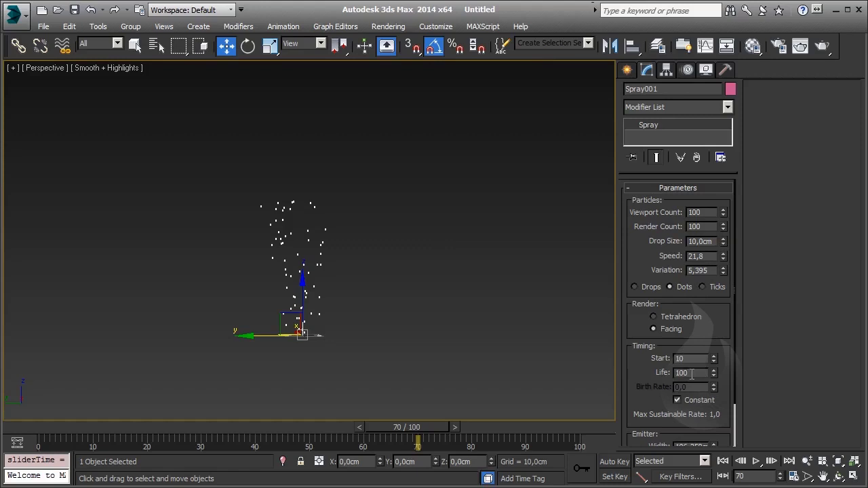
- Set Life back to 50 and uncheck the Constant birth-rate option
double_click(691, 373)
text(0)
key(Return)
click(683, 399)
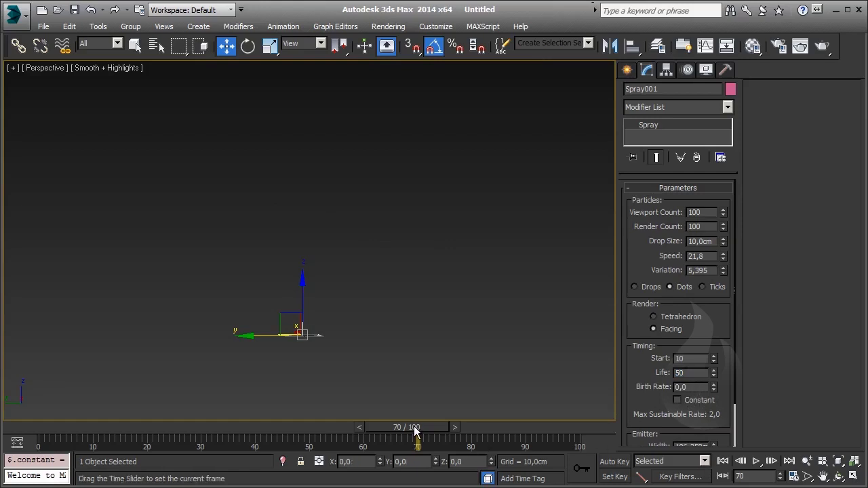
- Rewind to frame 0, set Birth Rate to 30, and scrub forward to frame 100
drag(407, 427, 48, 427)
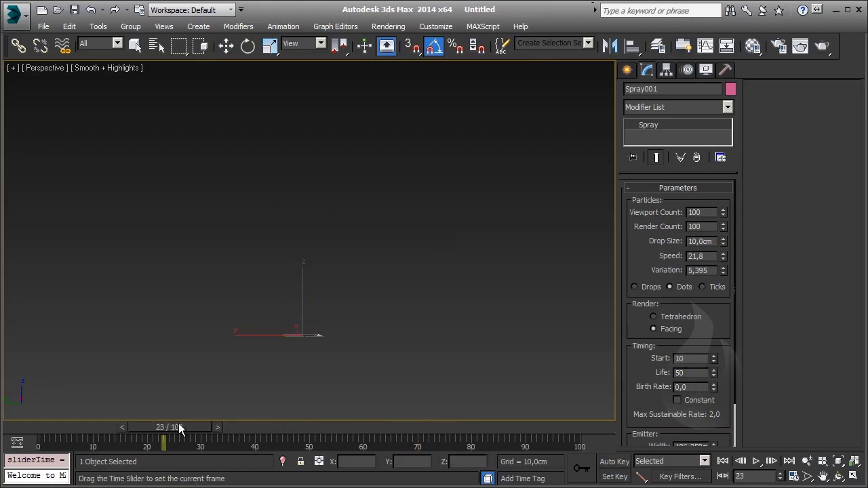
double_click(699, 386)
text(30)
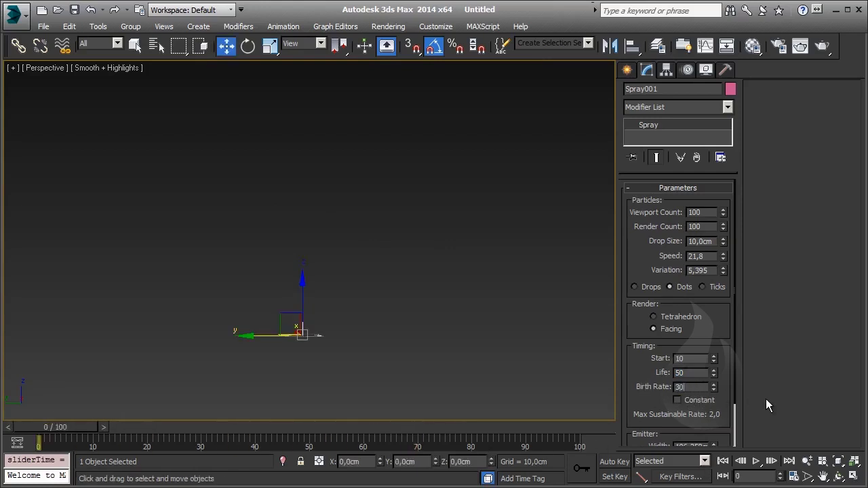
key(Return)
drag(78, 432, 539, 454)
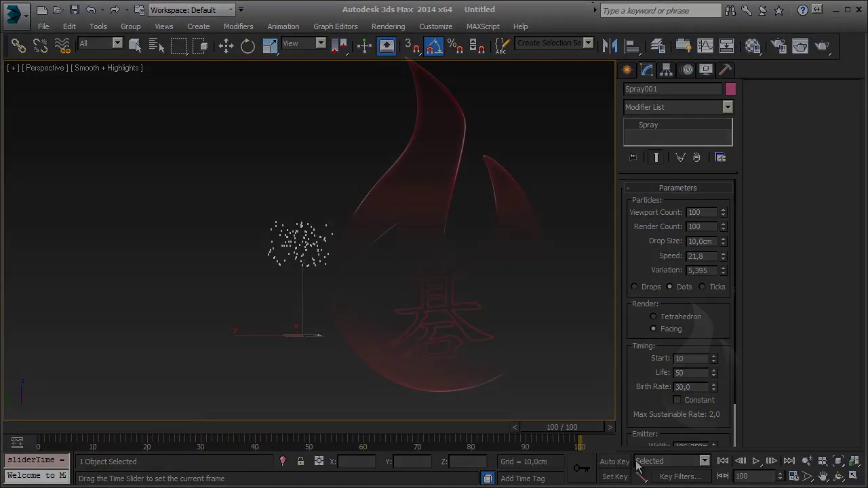